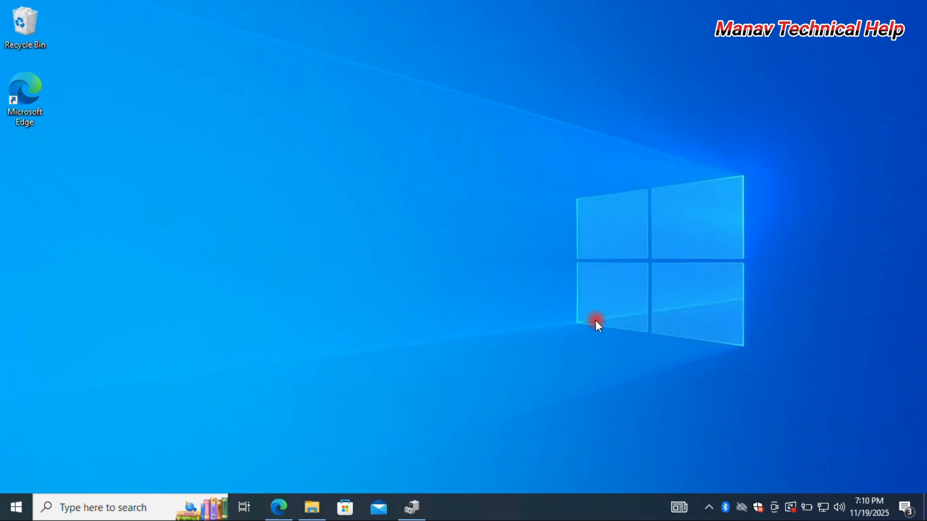
Switch to Microsoft Edge and fill the Google search with the suggested query "hp drivers download"
{"action": "left_click", "coordinate": [292, 516]}
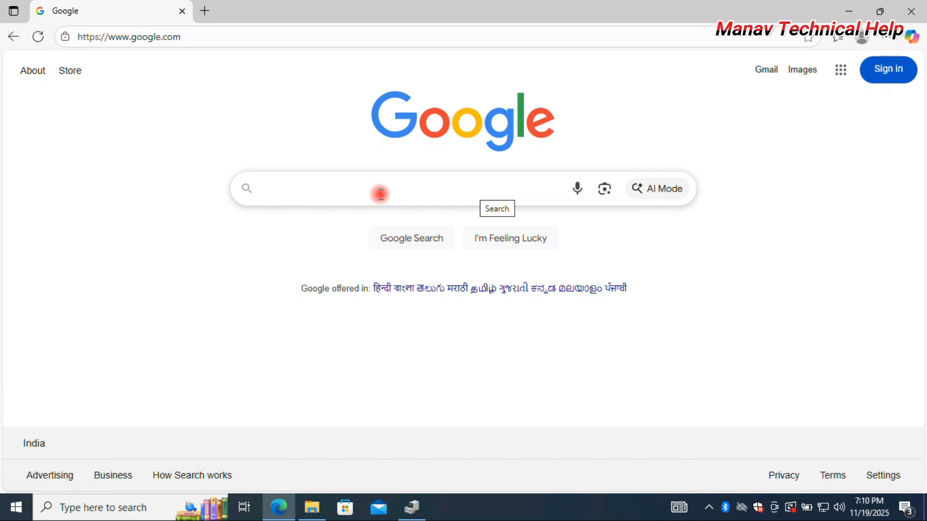
{"action": "type", "text": "hp"}
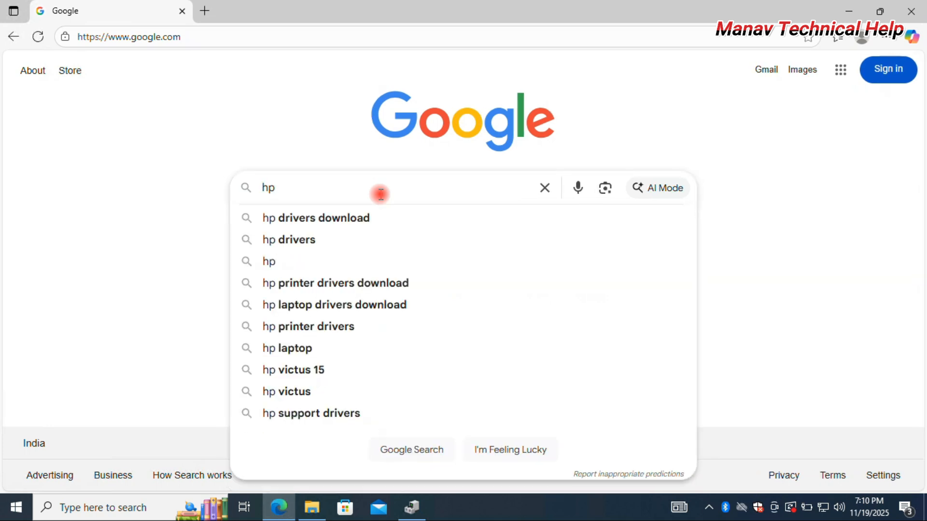
{"action": "key", "text": "Down"}
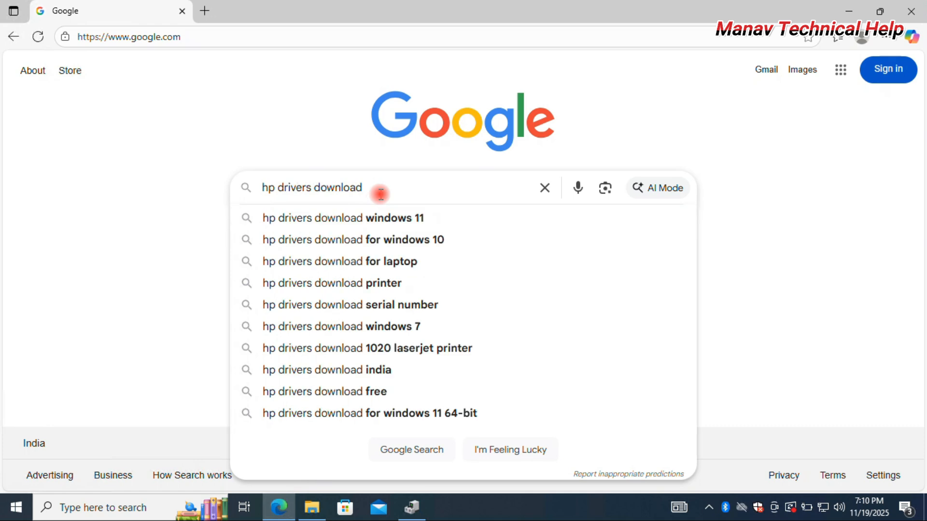
Try "dell" as the brand in the drivers download query and clear it again
{"action": "key", "text": "BackSpace"}
{"action": "key", "text": "BackSpace"}
{"action": "type", "text": "de"}
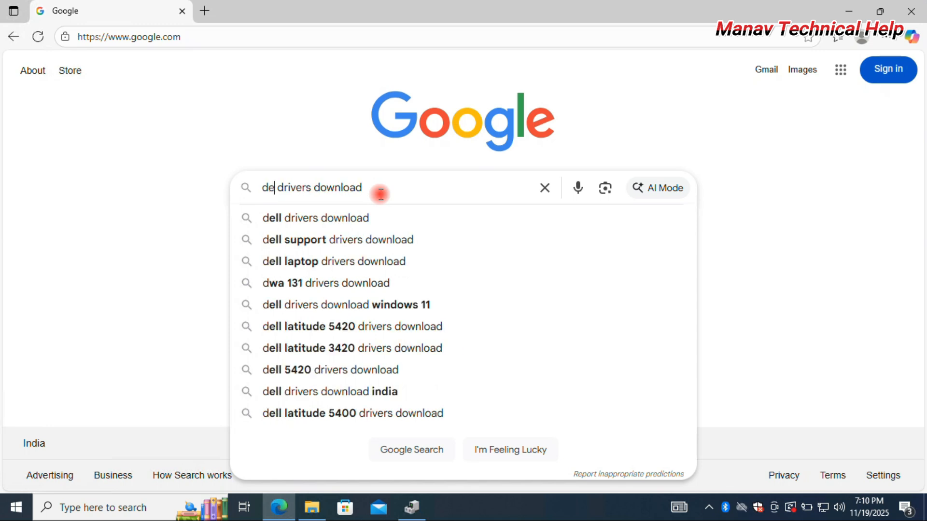
{"action": "type", "text": "ll"}
{"action": "key", "text": "BackSpace"}
{"action": "key", "text": "BackSpace"}
{"action": "key", "text": "BackSpace"}
{"action": "key", "text": "BackSpace"}
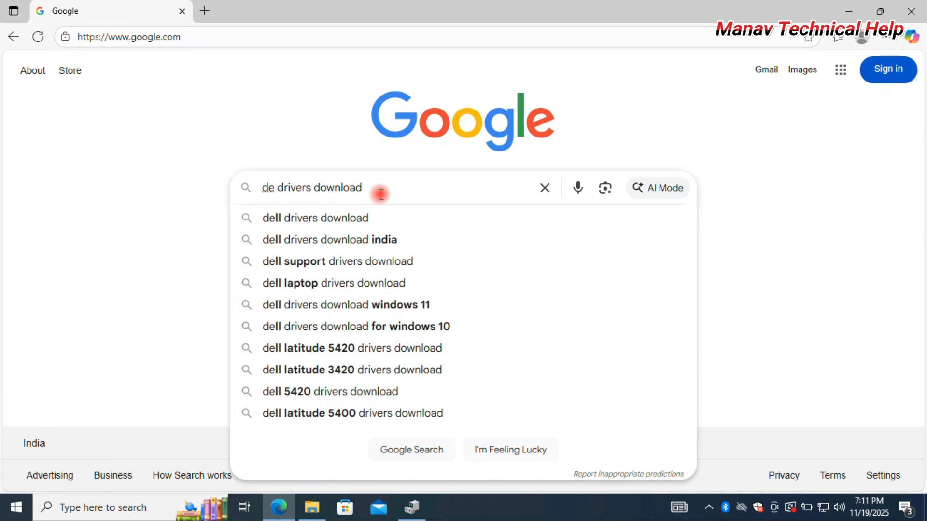
Search Google for "Lenovo drivers download" and open the Drivers & Software result from Lenovo PC Support
{"action": "type", "text": "Leno"}
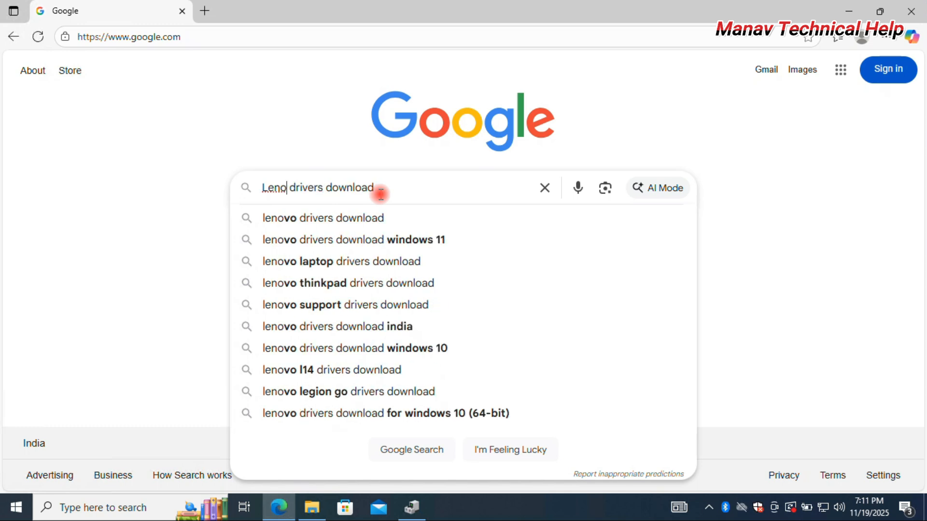
{"action": "type", "text": "vo"}
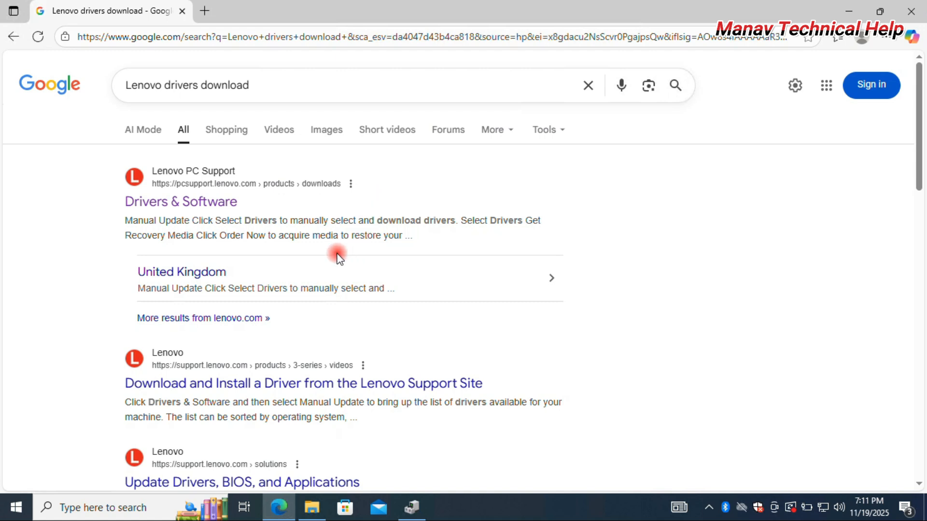
{"action": "left_click", "coordinate": [181, 211]}
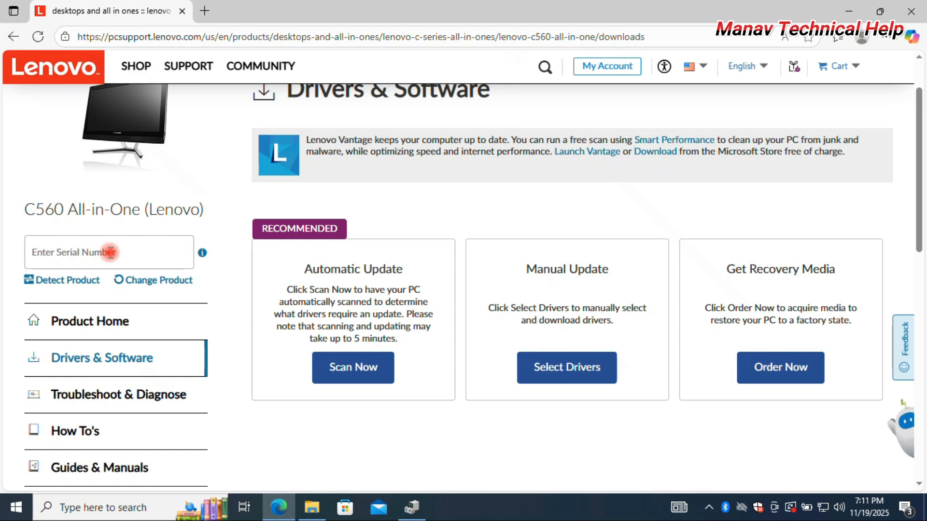
Minimize the browser window and open Task Manager
{"action": "left_click", "coordinate": [847, 11]}
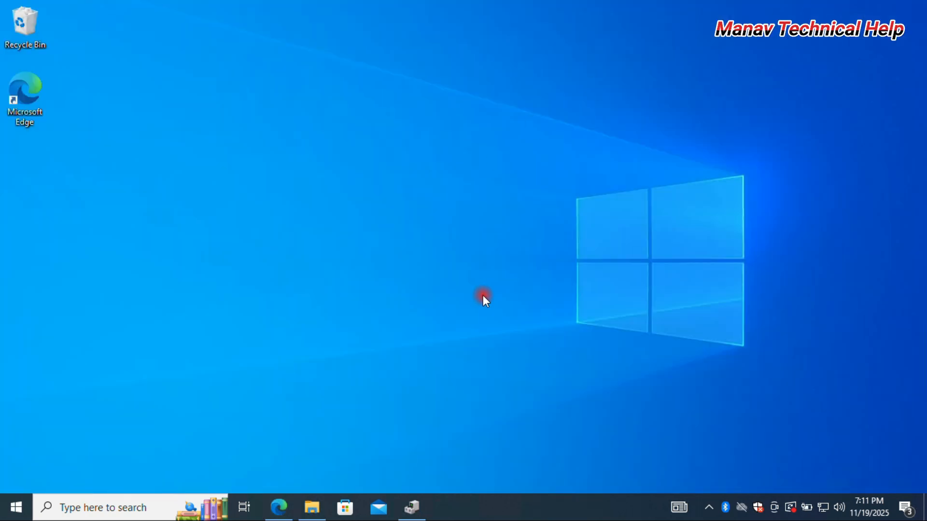
{"action": "right_click", "coordinate": [524, 512]}
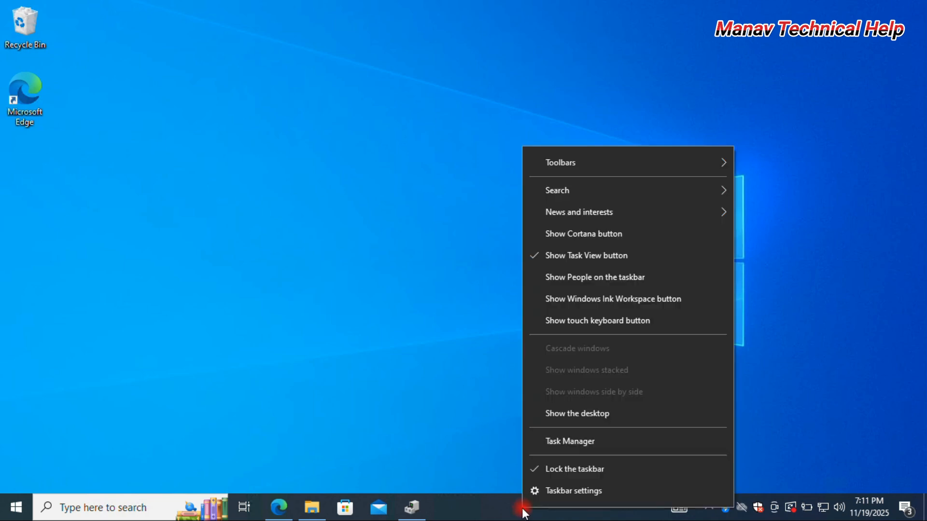
{"action": "left_click", "coordinate": [561, 445]}
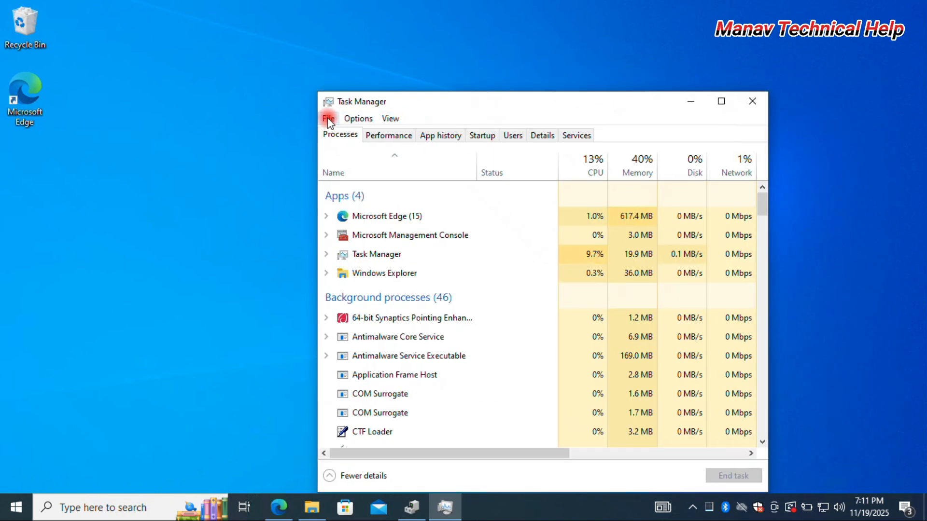
Run cmd as a new task with administrative privileges and move the Command Prompt window toward the middle of the desktop
{"action": "left_click", "coordinate": [329, 118]}
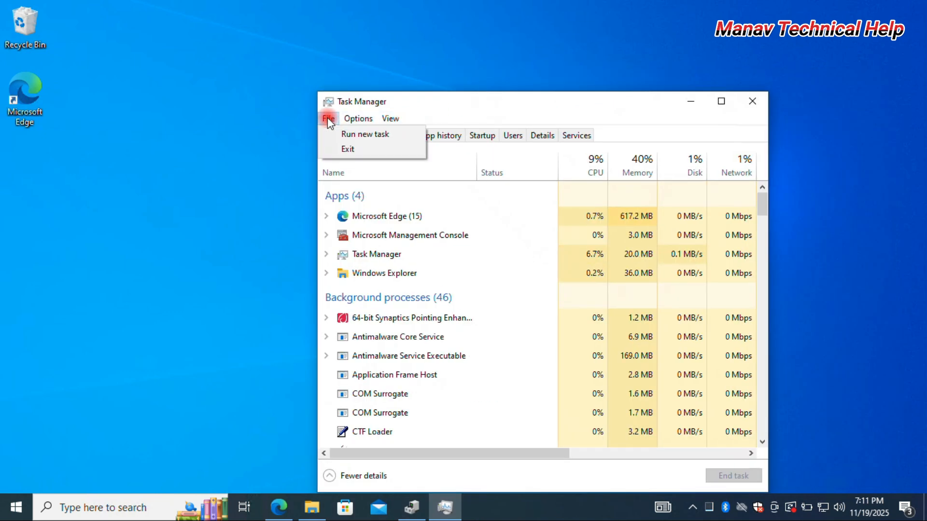
{"action": "left_click", "coordinate": [351, 135]}
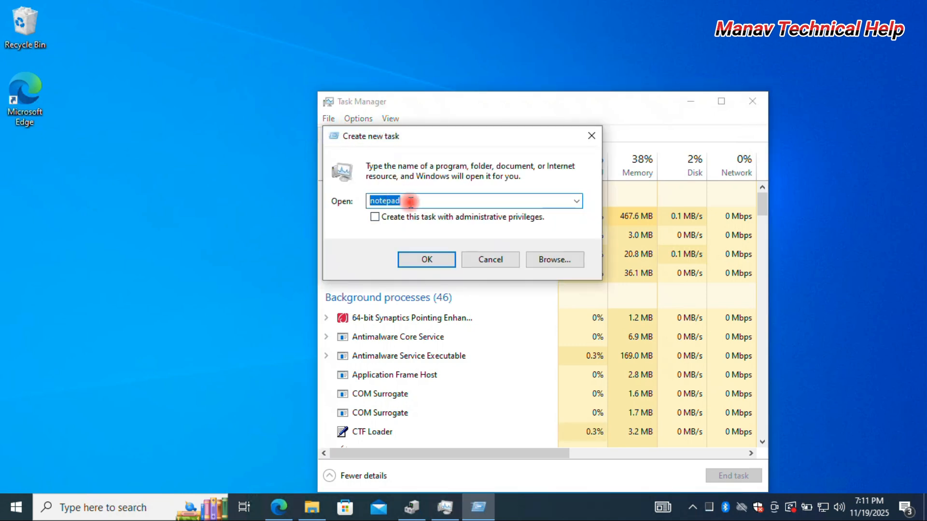
{"action": "type", "text": "cmd"}
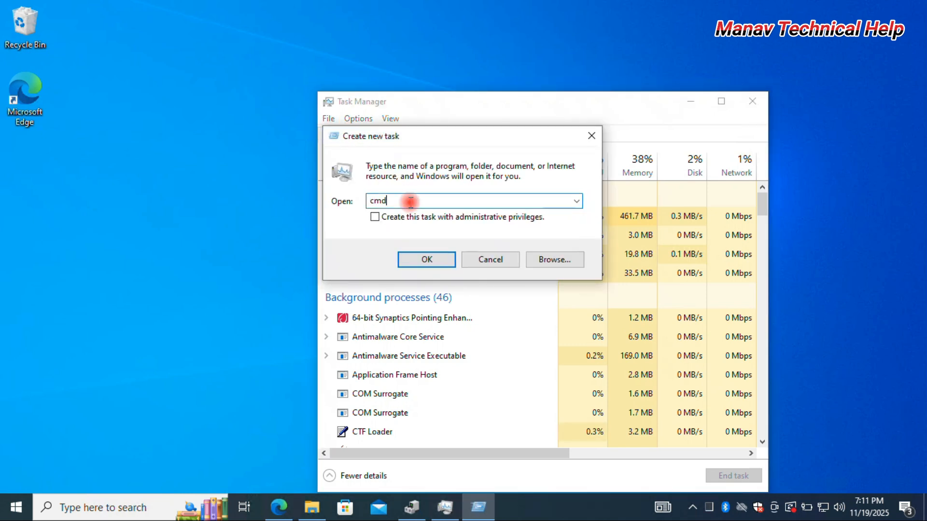
{"action": "left_click", "coordinate": [375, 217]}
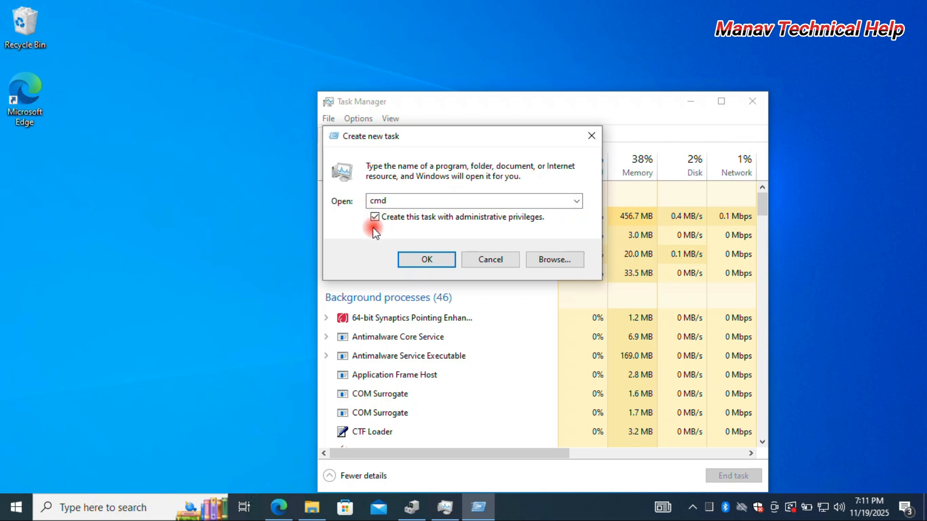
{"action": "left_click", "coordinate": [430, 259]}
{"action": "left_click_drag", "start_coordinate": [336, 28], "coordinate": [454, 135]}
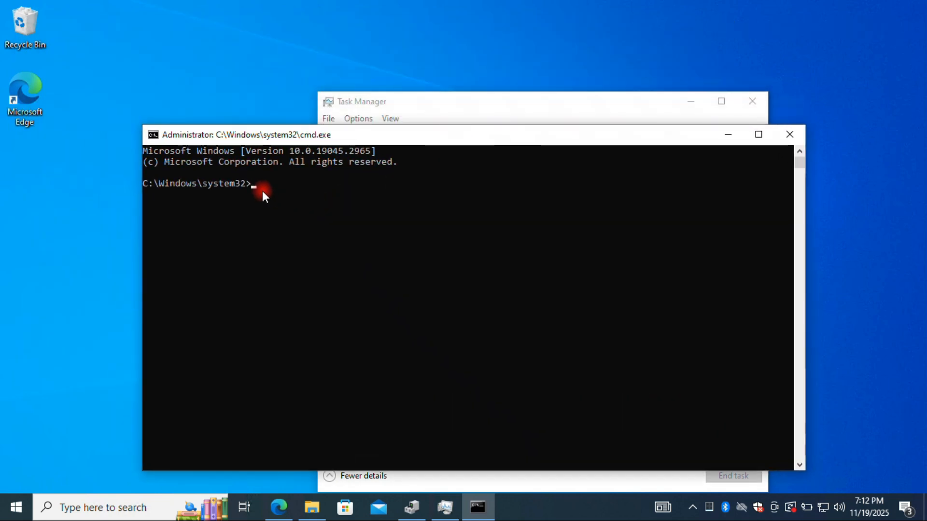
Query the computer's serial number with the command "cmd /k wmic bios get serialnumber"
{"action": "type", "text": "cmd /k wmic bios get serialnumber"}
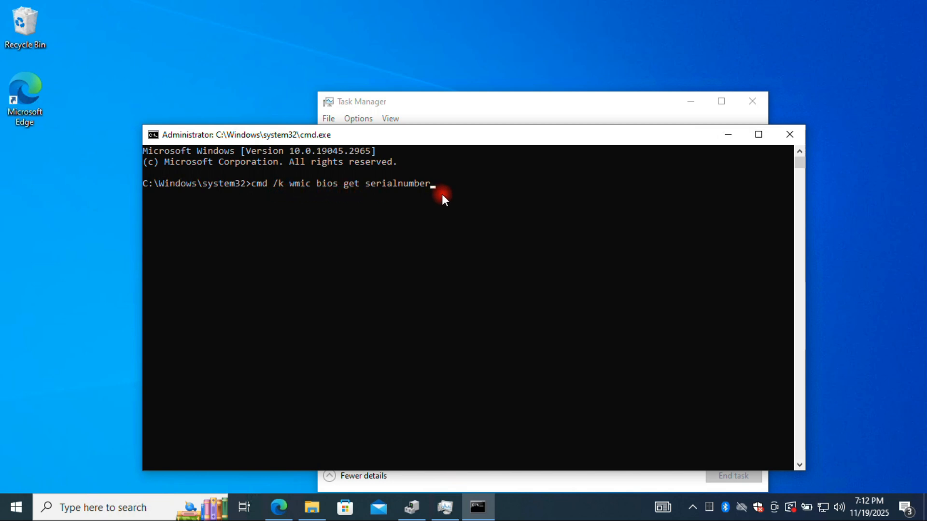
{"action": "key", "text": "Return"}
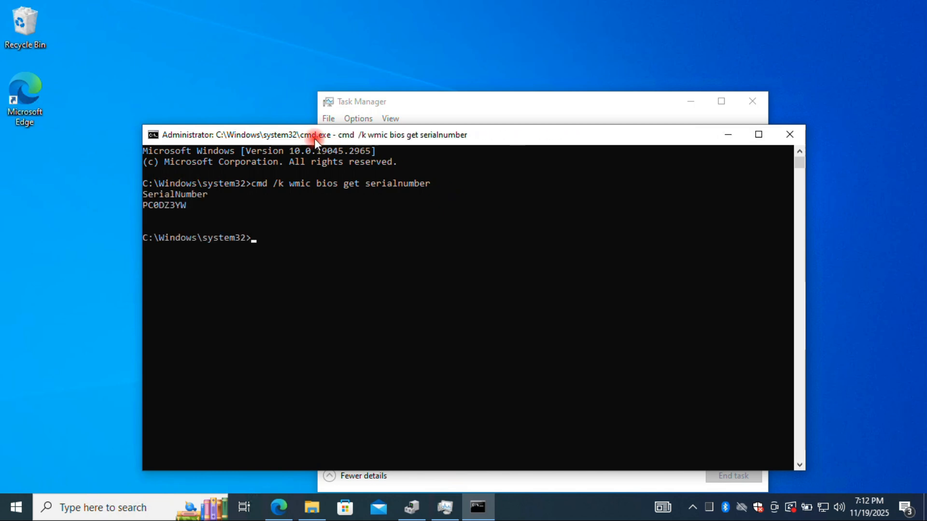
{"action": "left_click_drag", "start_coordinate": [312, 135], "coordinate": [397, 171]}
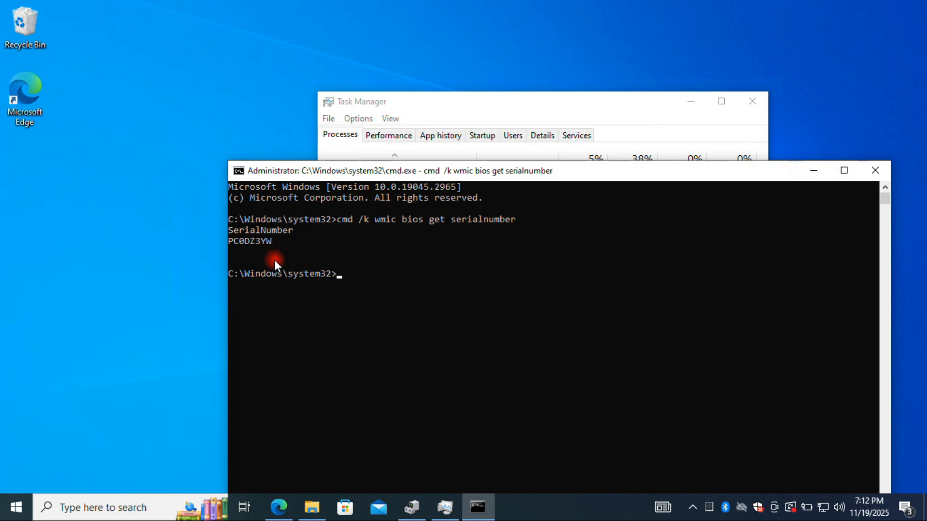
Copy the returned serial number and minimize the Command Prompt and Task Manager windows
{"action": "left_click", "coordinate": [236, 242]}
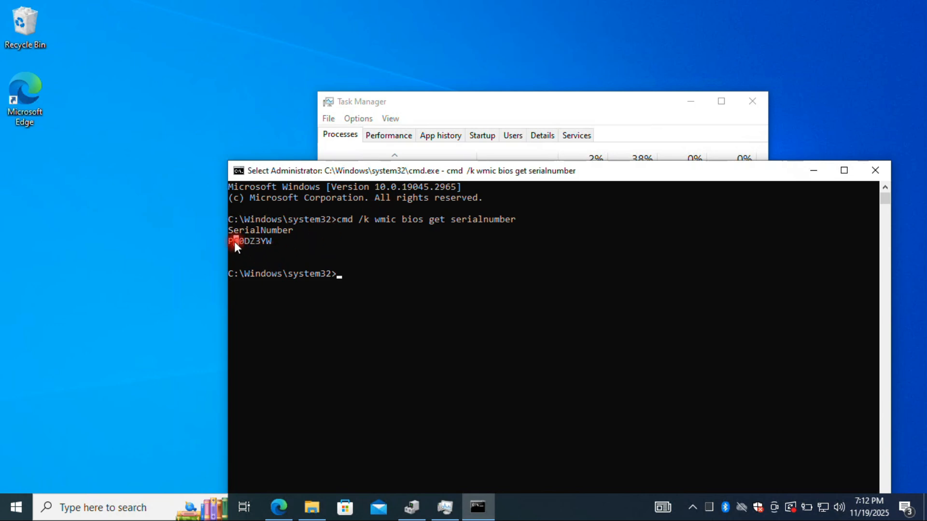
{"action": "left_click", "coordinate": [814, 171]}
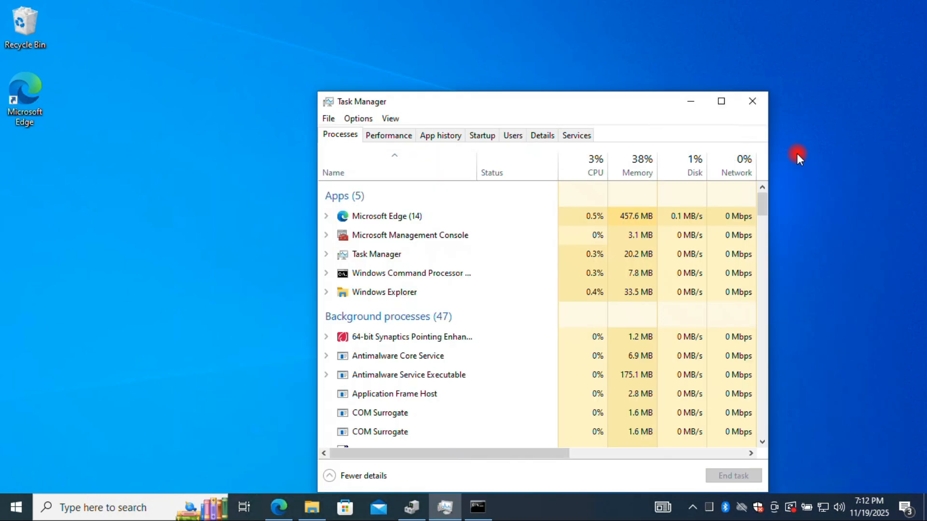
{"action": "left_click", "coordinate": [691, 101]}
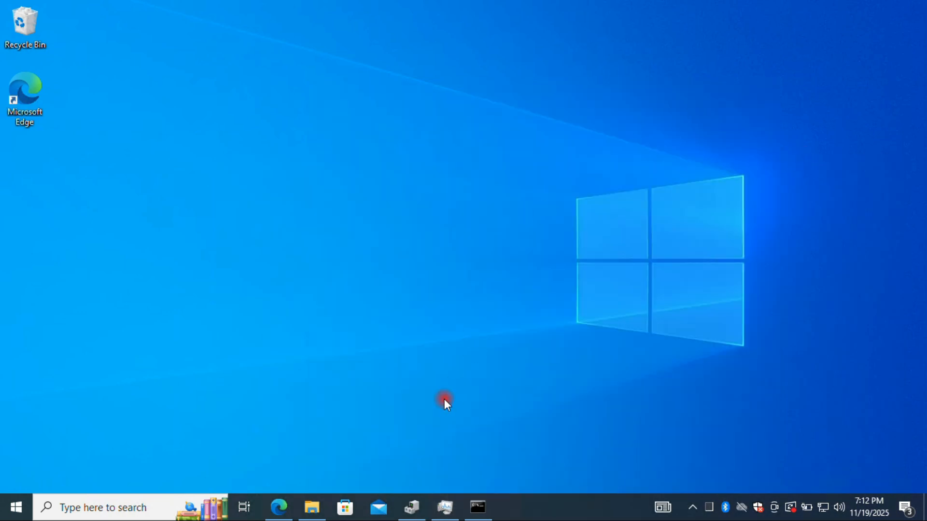
Switch back to the Lenovo support page in Microsoft Edge, paste the copied serial number and look up the product
{"action": "left_click", "coordinate": [279, 506]}
{"action": "left_click", "coordinate": [62, 252]}
{"action": "right_click", "coordinate": [63, 251]}
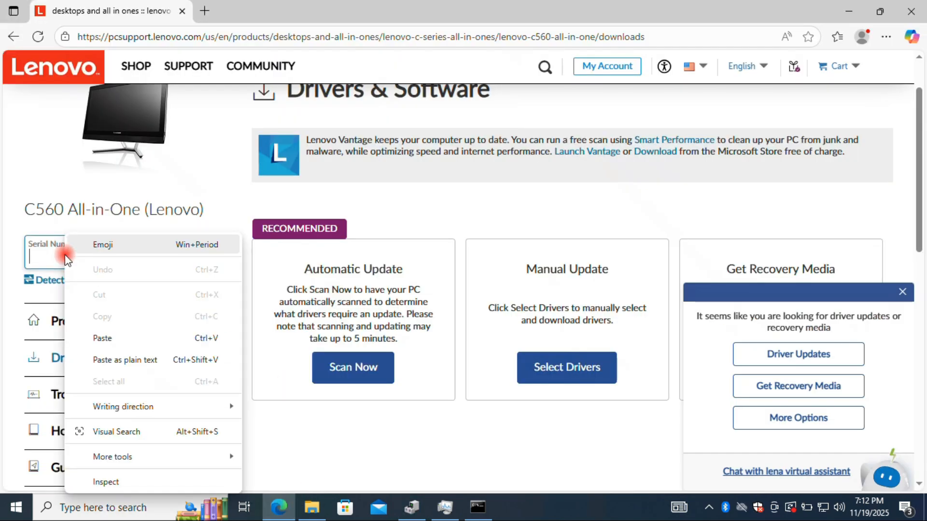
{"action": "left_click", "coordinate": [99, 338]}
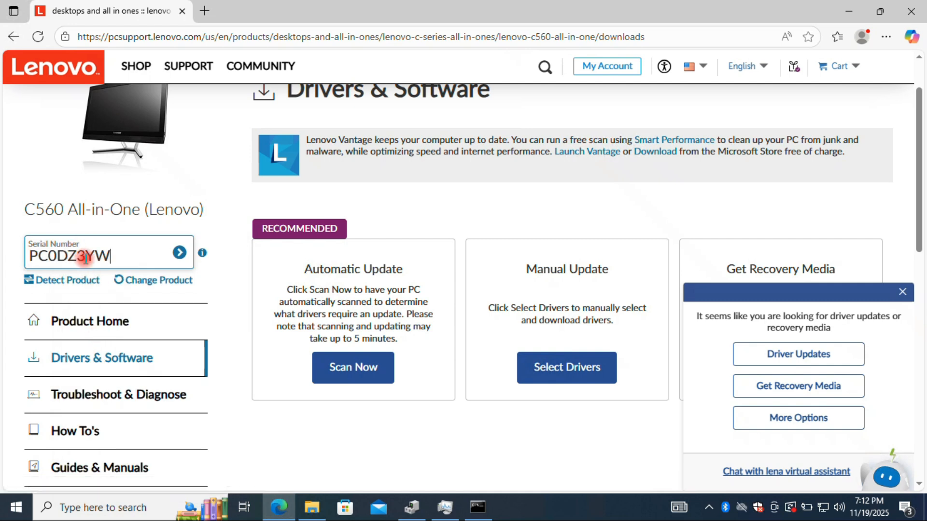
{"action": "left_click", "coordinate": [179, 252]}
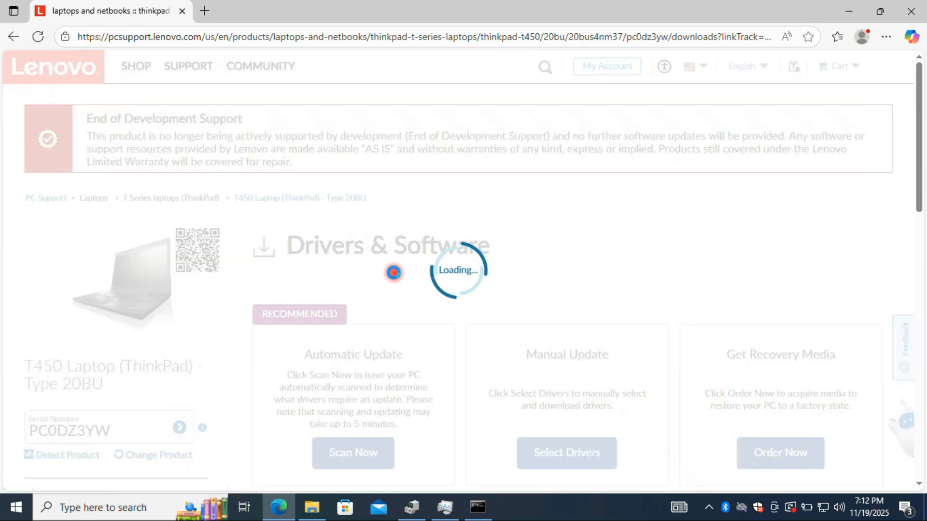
Open the Manual Update driver selection for the T450 laptop
{"action": "scroll", "coordinate": [483, 277], "scroll_direction": "down", "scroll_amount": 1}
{"action": "scroll", "coordinate": [494, 282], "scroll_direction": "down", "scroll_amount": 1}
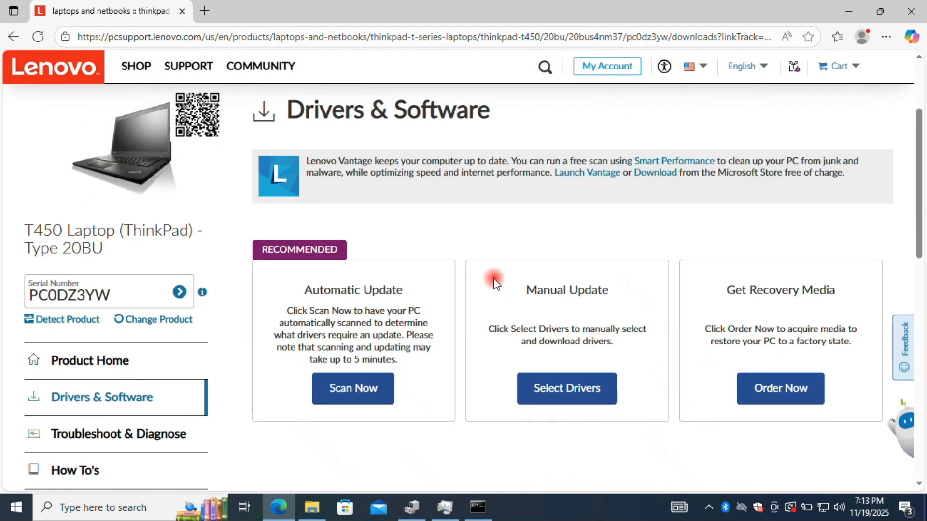
{"action": "left_click_drag", "start_coordinate": [528, 290], "coordinate": [597, 291]}
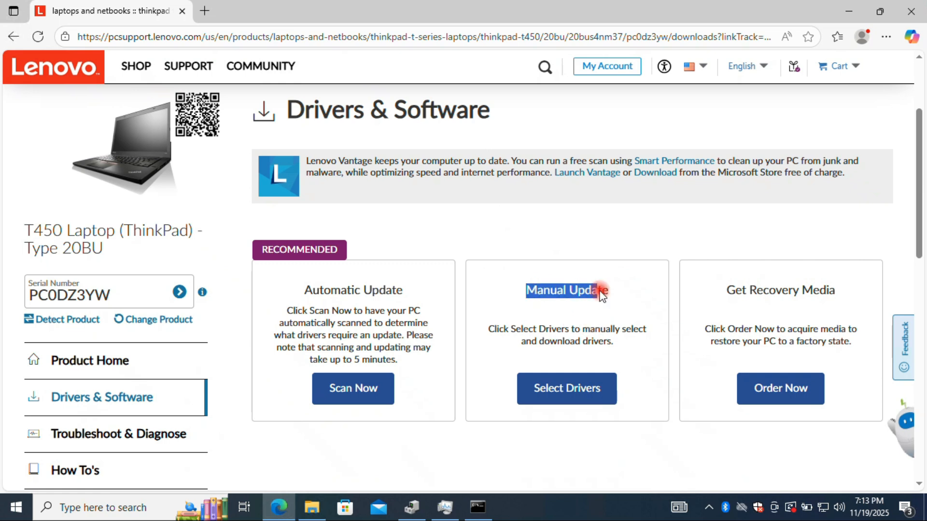
{"action": "left_click", "coordinate": [563, 391]}
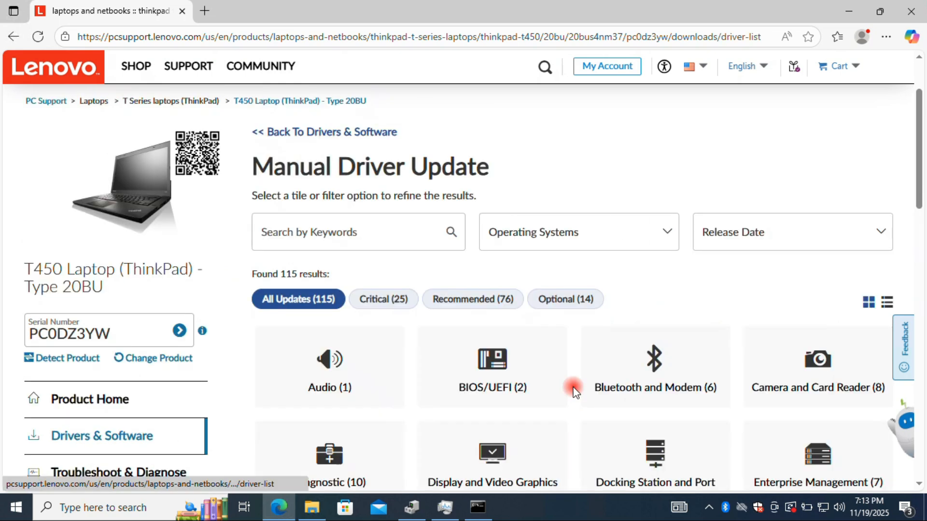
Filter the driver list by the operating system Windows 10 (64-bit)
{"action": "scroll", "coordinate": [555, 386], "scroll_direction": "down", "scroll_amount": 3}
{"action": "left_click", "coordinate": [652, 133]}
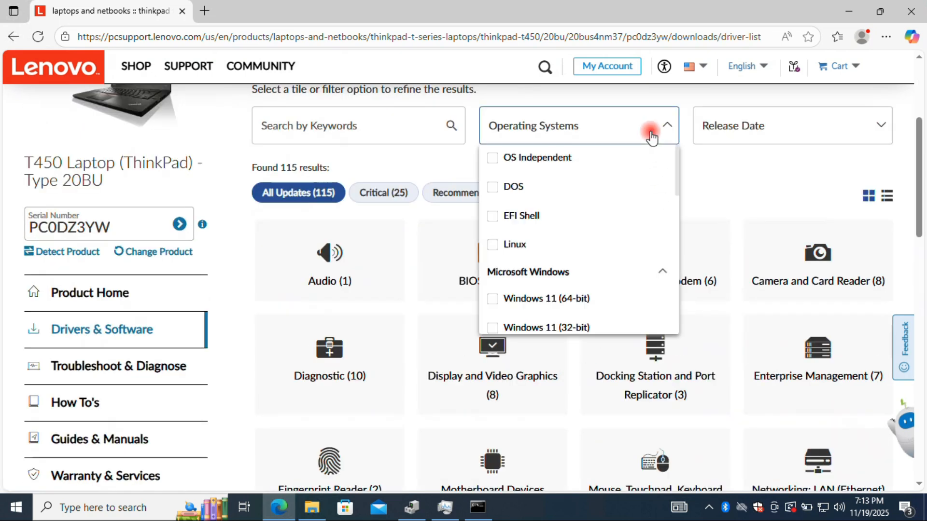
{"action": "left_click", "coordinate": [679, 176]}
{"action": "left_click", "coordinate": [666, 130]}
{"action": "left_click_drag", "start_coordinate": [678, 169], "coordinate": [677, 190]}
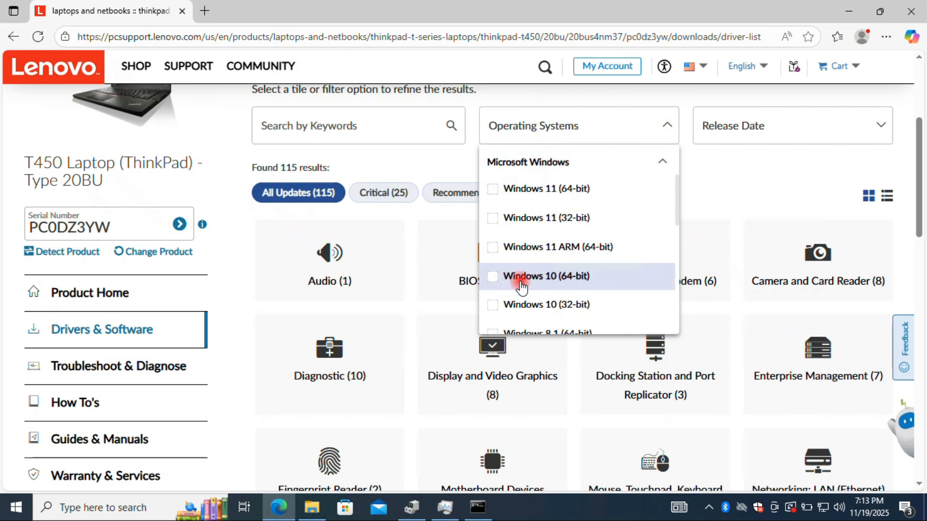
{"action": "left_click", "coordinate": [491, 277]}
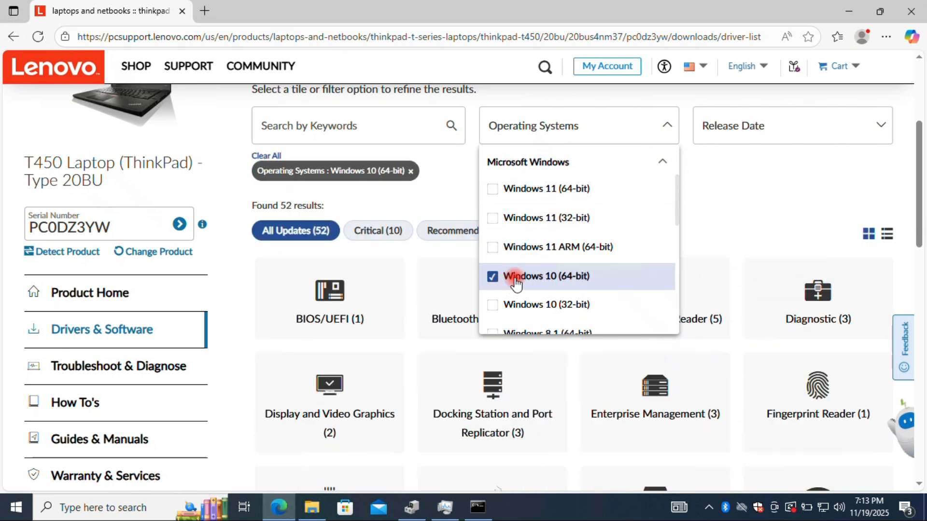
{"action": "left_click", "coordinate": [716, 240]}
Open the Networking: Wireless LAN driver category and bring its list of available downloads into view
{"action": "scroll", "coordinate": [654, 251], "scroll_direction": "up", "scroll_amount": 2}
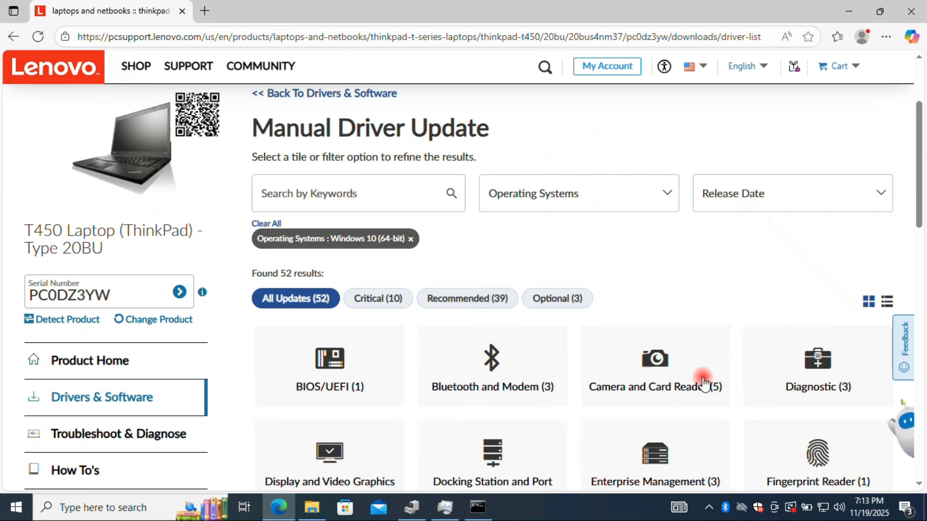
{"action": "scroll", "coordinate": [704, 385], "scroll_direction": "down", "scroll_amount": 1}
{"action": "scroll", "coordinate": [704, 385], "scroll_direction": "down", "scroll_amount": 1}
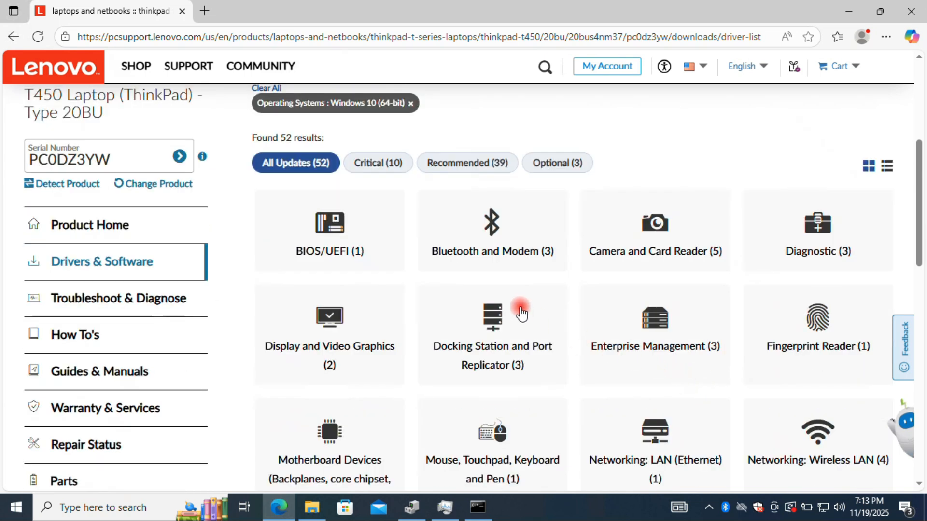
{"action": "scroll", "coordinate": [554, 357], "scroll_direction": "down", "scroll_amount": 1}
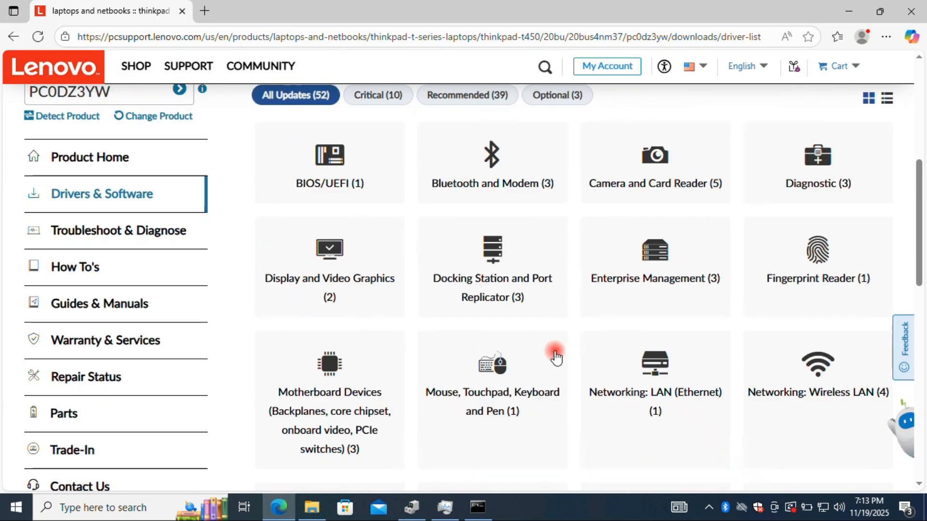
{"action": "left_click", "coordinate": [797, 401]}
{"action": "scroll", "coordinate": [363, 410], "scroll_direction": "down", "scroll_amount": 1}
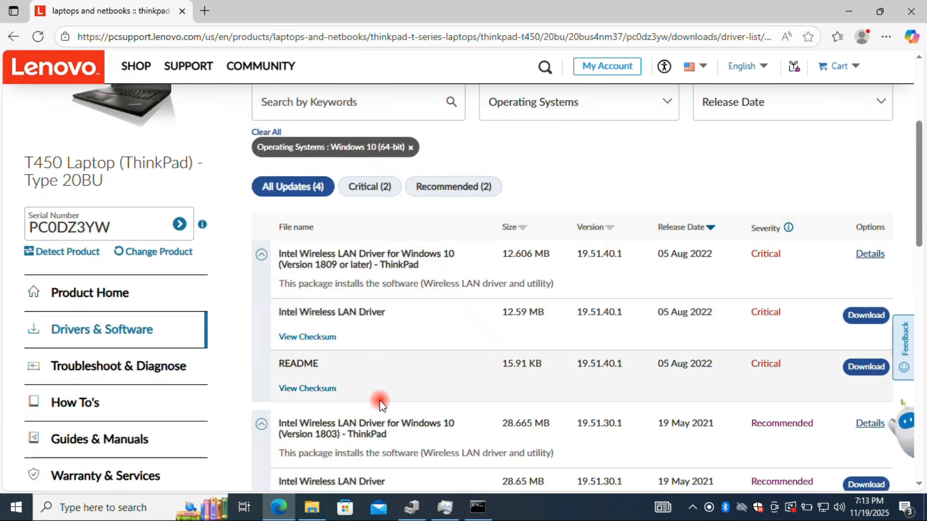
Download the Intel Wireless LAN Driver version 19.51.30.1 (28.65 MB) listed for Windows 10 Version 1803
{"action": "scroll", "coordinate": [379, 403], "scroll_direction": "down", "scroll_amount": 2}
{"action": "scroll", "coordinate": [379, 404], "scroll_direction": "down", "scroll_amount": 1}
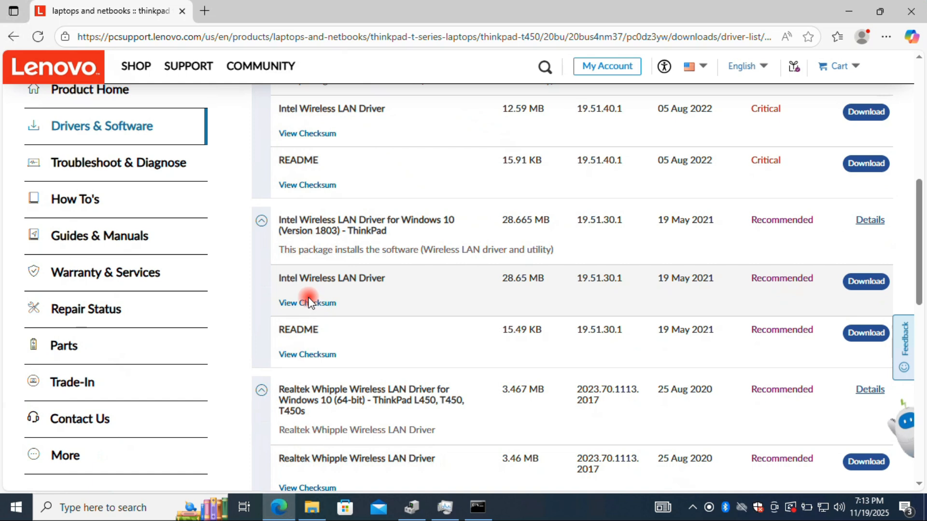
{"action": "left_click_drag", "start_coordinate": [398, 279], "coordinate": [285, 278]}
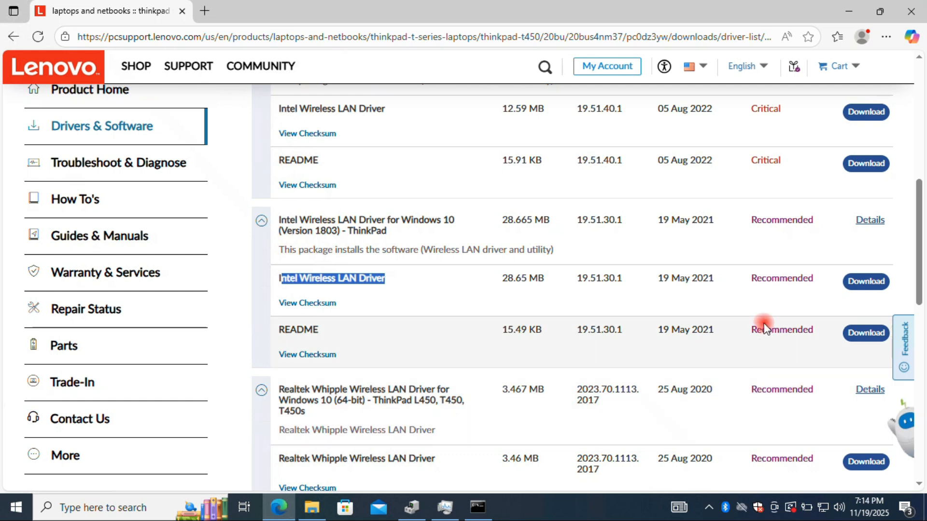
{"action": "scroll", "coordinate": [771, 386], "scroll_direction": "down", "scroll_amount": 1}
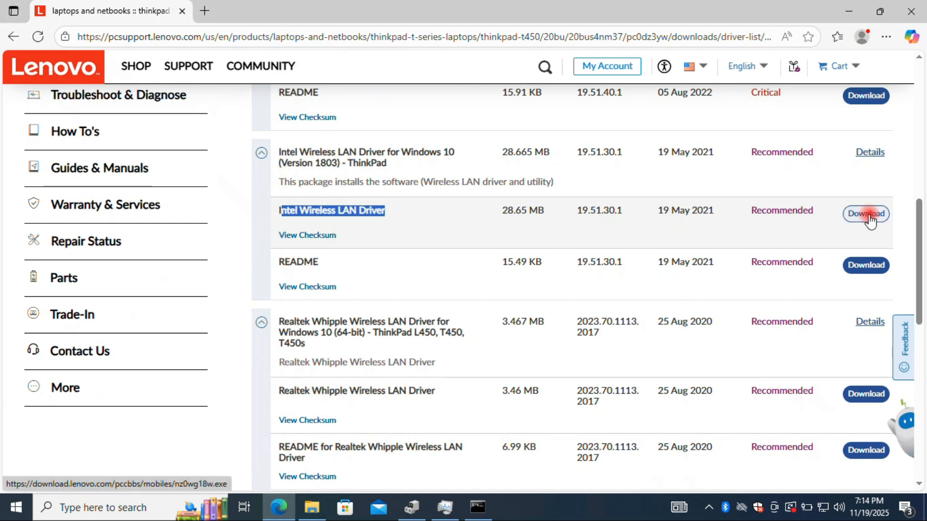
{"action": "left_click", "coordinate": [765, 209]}
{"action": "left_click_drag", "start_coordinate": [749, 210], "coordinate": [822, 216]}
{"action": "left_click", "coordinate": [821, 220]}
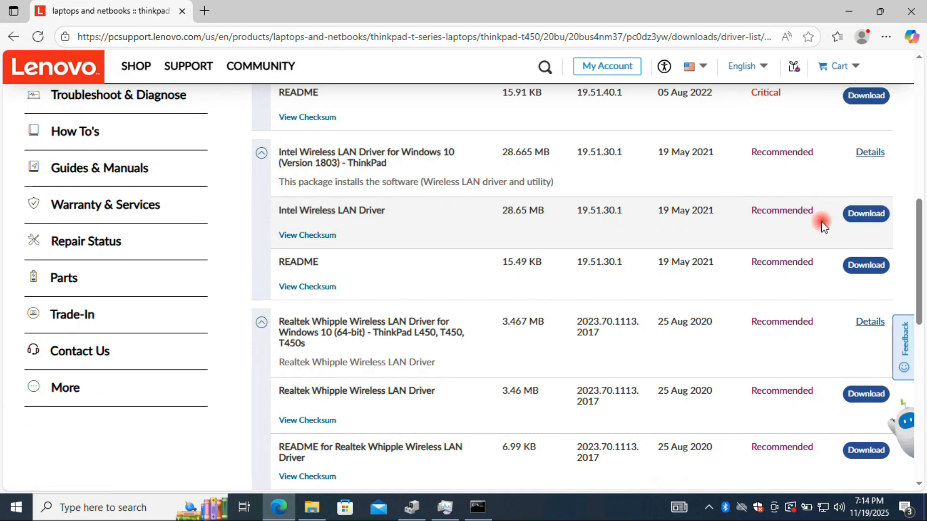
{"action": "left_click", "coordinate": [855, 219]}
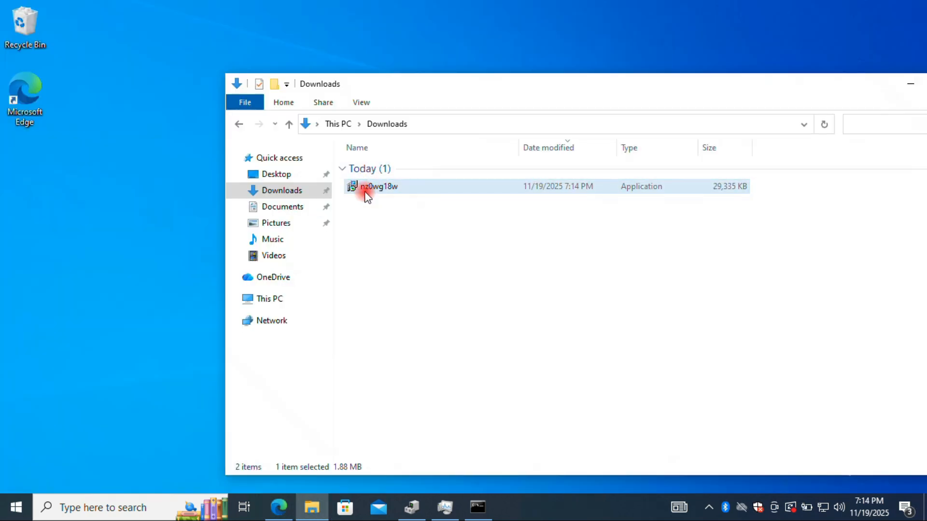
Run the downloaded nz0wg18w file as administrator from the Downloads folder and accept the Lenovo License Agreement in its setup wizard
{"action": "right_click", "coordinate": [367, 189]}
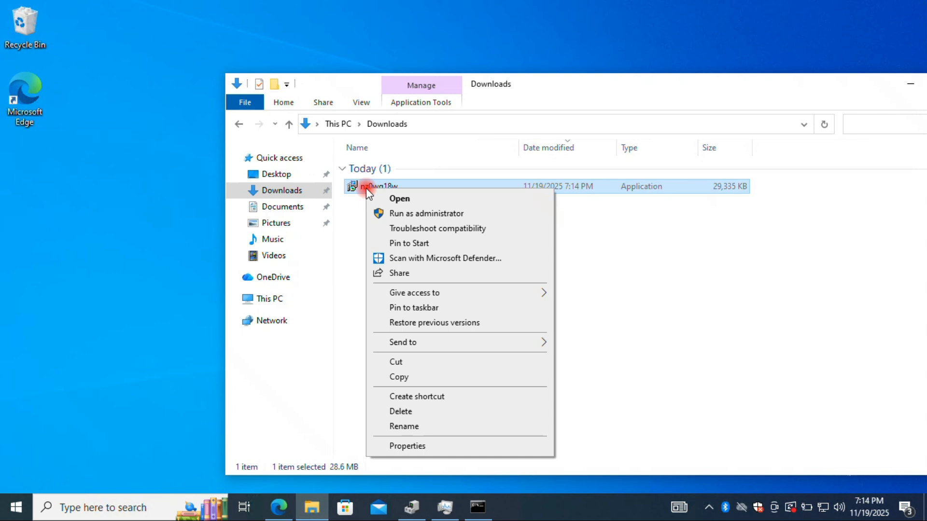
{"action": "left_click", "coordinate": [419, 217]}
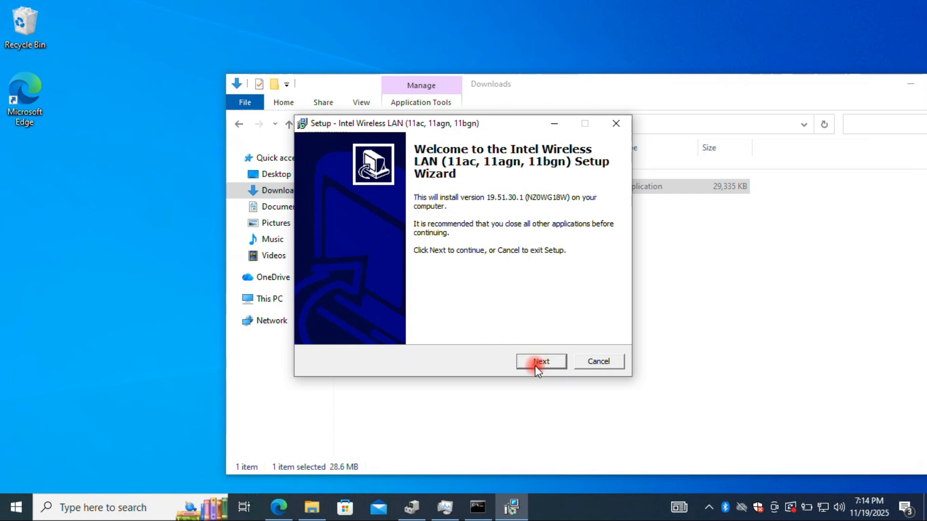
{"action": "left_click", "coordinate": [548, 363]}
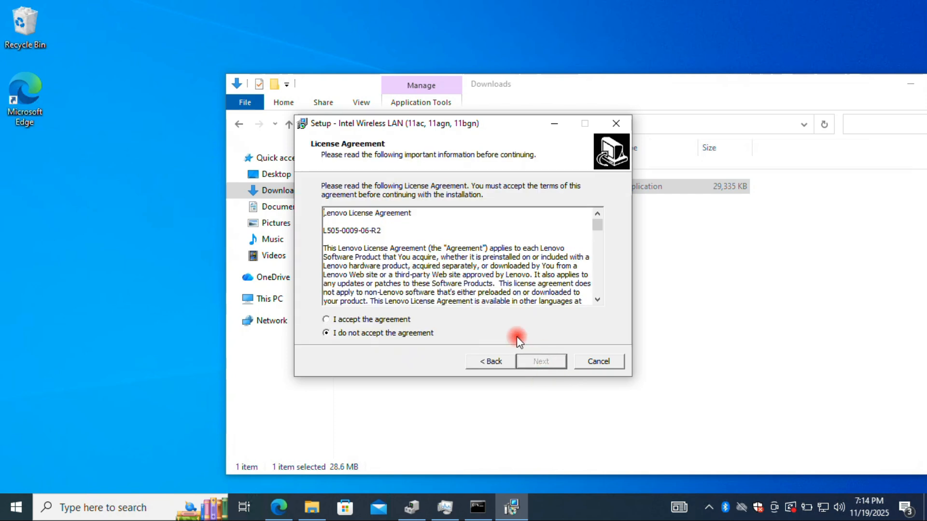
{"action": "left_click", "coordinate": [369, 321]}
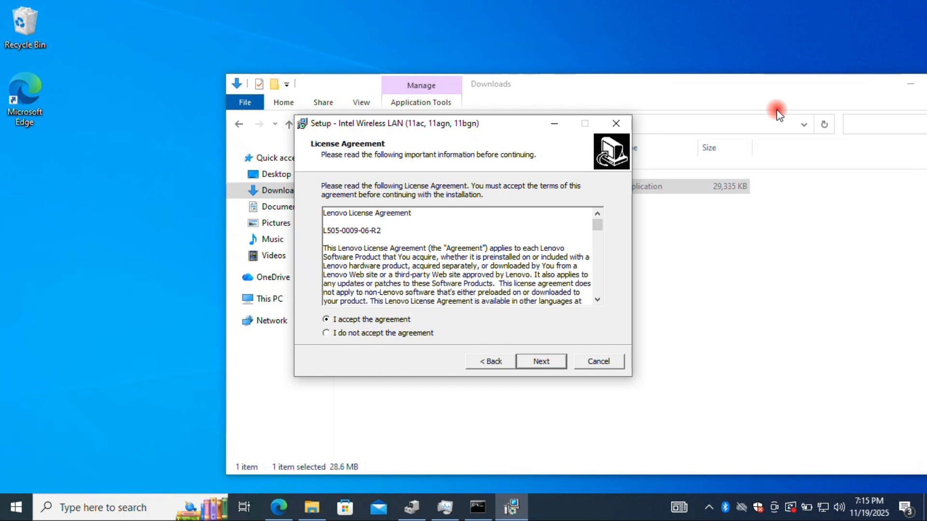
{"action": "left_click", "coordinate": [892, 85]}
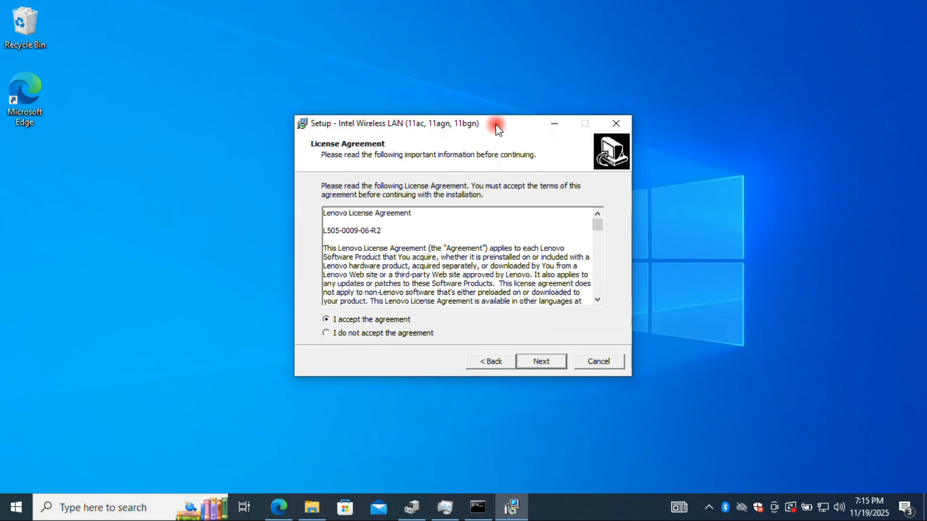
{"action": "left_click_drag", "start_coordinate": [497, 121], "coordinate": [509, 141]}
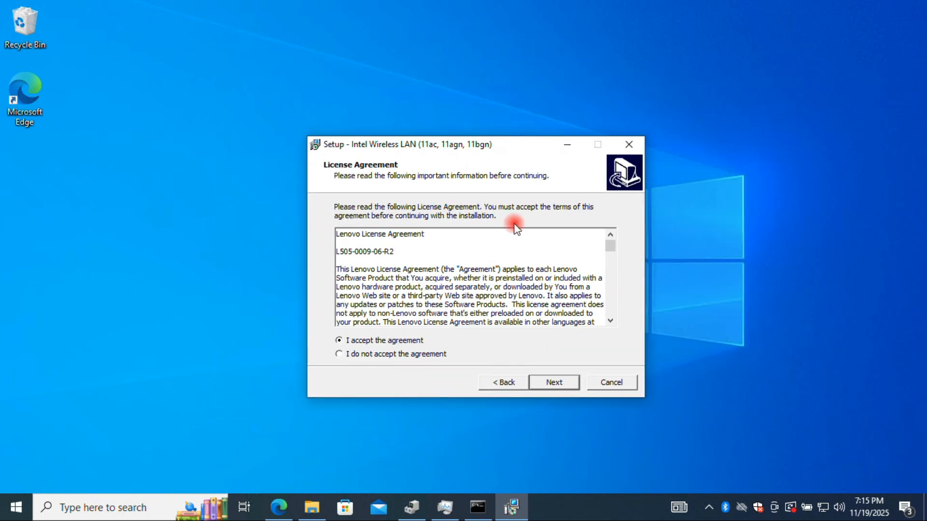
Proceed through the Intel Wireless LAN setup with the Install option selected and start the installation
{"action": "left_click", "coordinate": [562, 384]}
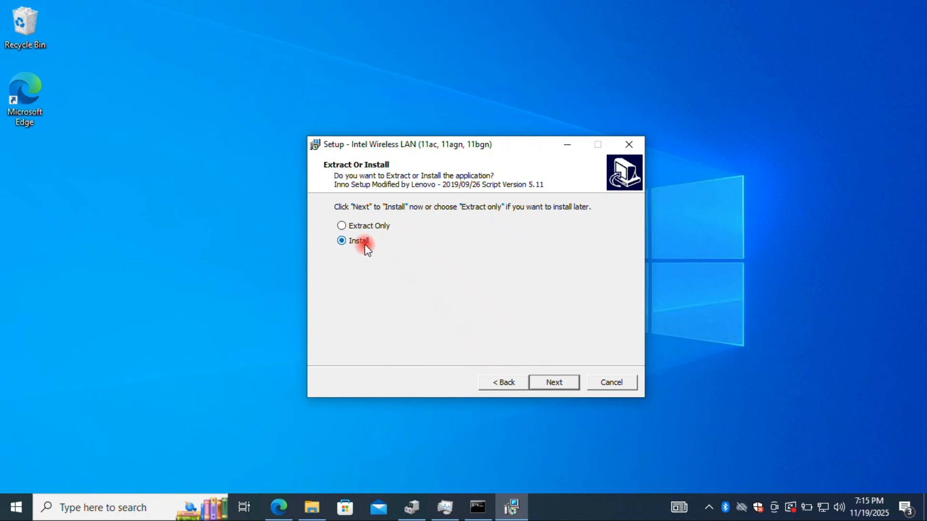
{"action": "left_click", "coordinate": [553, 384]}
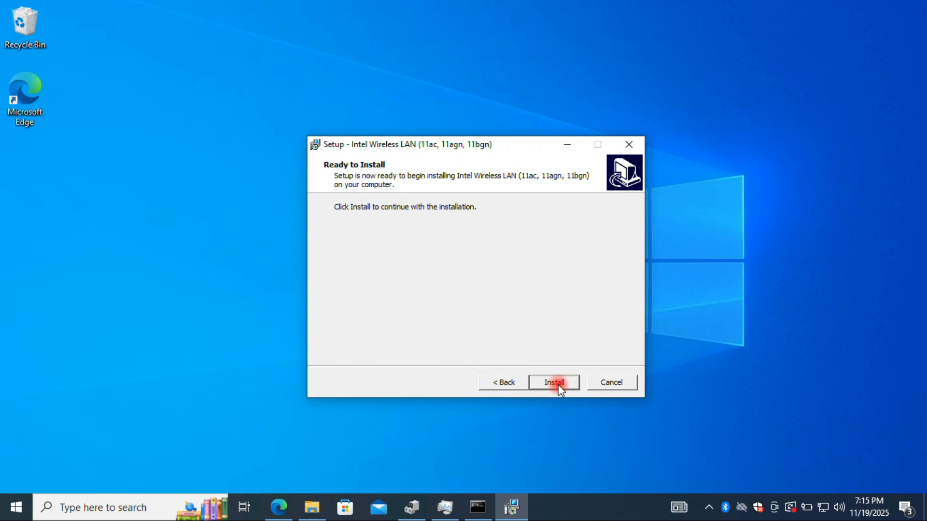
{"action": "left_click", "coordinate": [559, 385]}
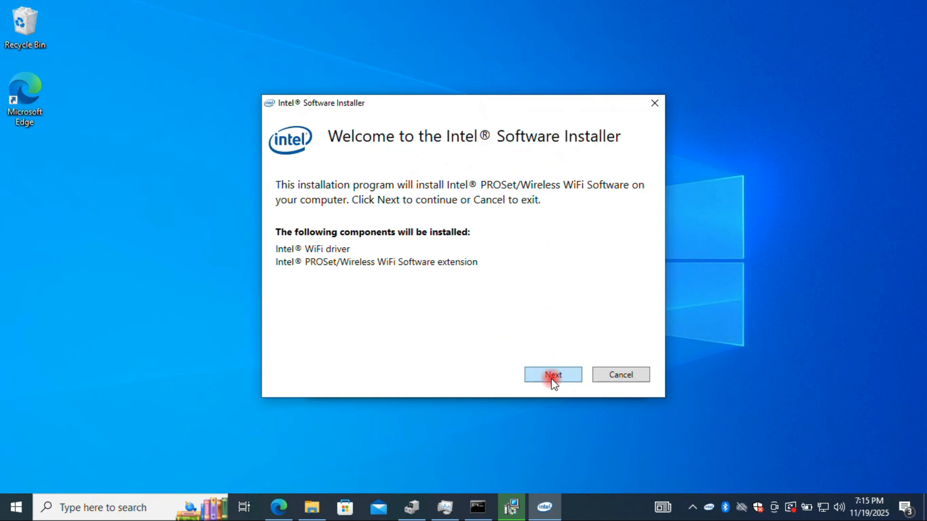
Agree to the Intel license terms, install the Intel PROSet/Wireless WiFi Software, and finish both installer windows
{"action": "left_click", "coordinate": [553, 376]}
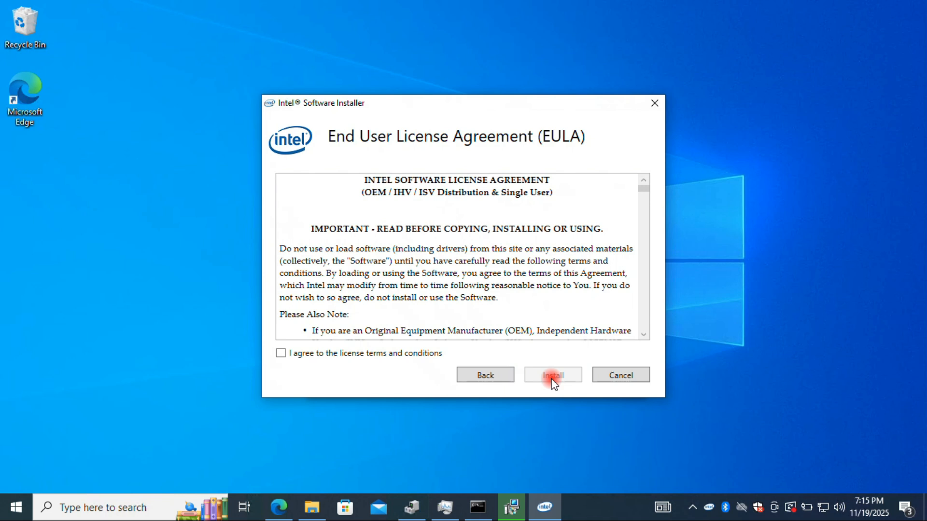
{"action": "left_click", "coordinate": [423, 354]}
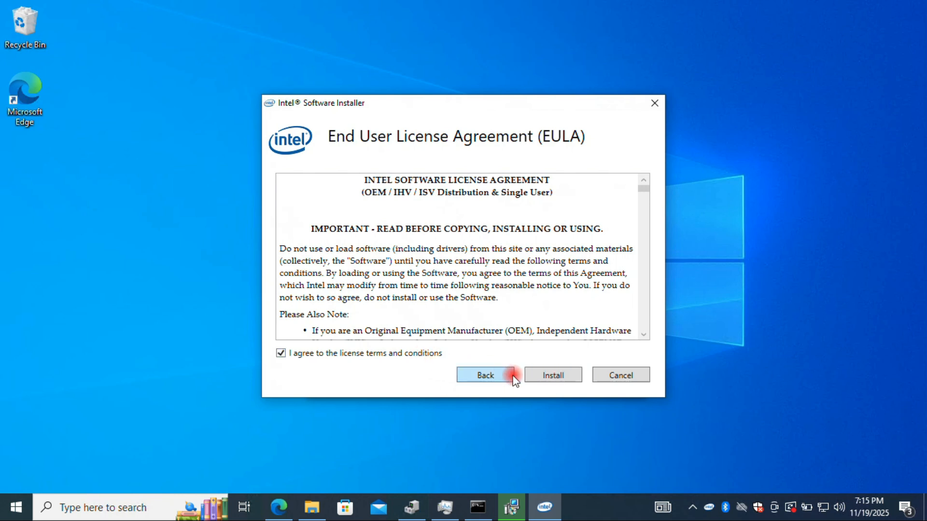
{"action": "left_click", "coordinate": [562, 376]}
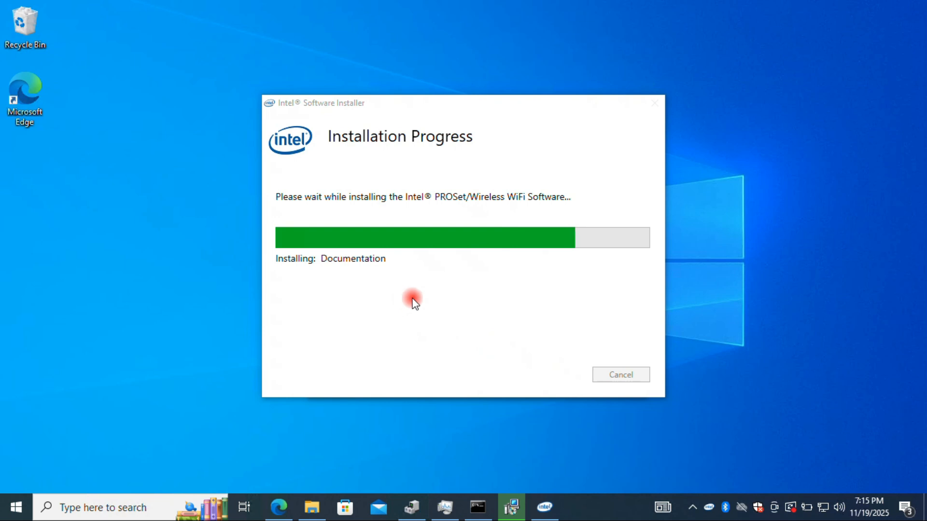
{"action": "left_click", "coordinate": [349, 182]}
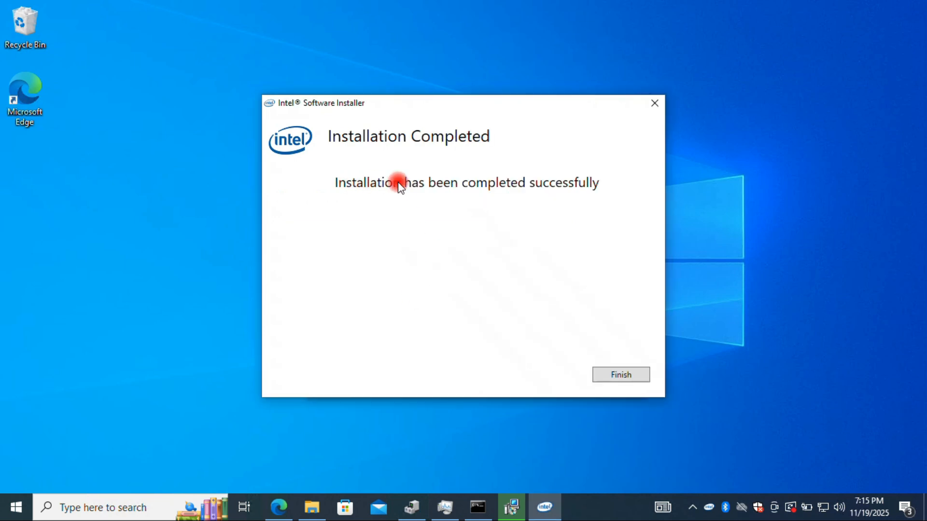
{"action": "left_click", "coordinate": [627, 375]}
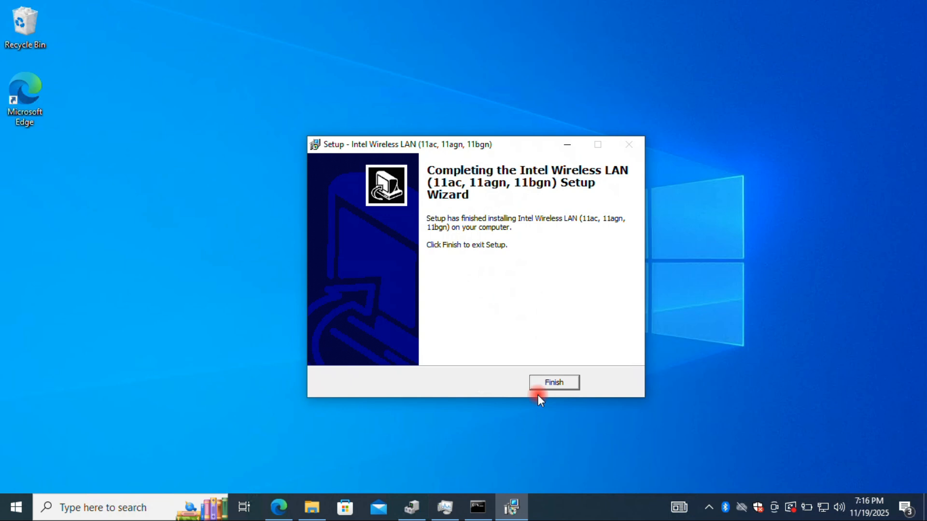
{"action": "left_click", "coordinate": [554, 382]}
Restart the computer without installing the pending Windows updates
{"action": "left_click", "coordinate": [14, 506]}
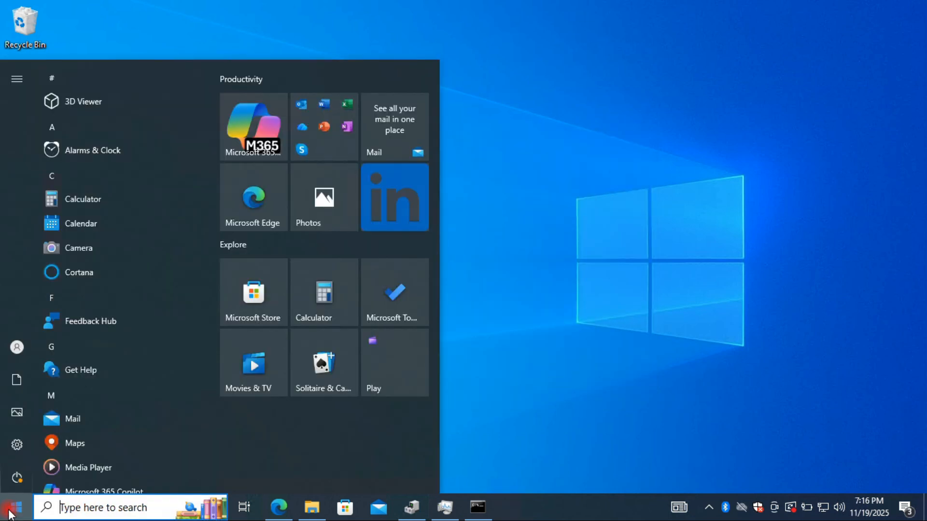
{"action": "left_click", "coordinate": [22, 482]}
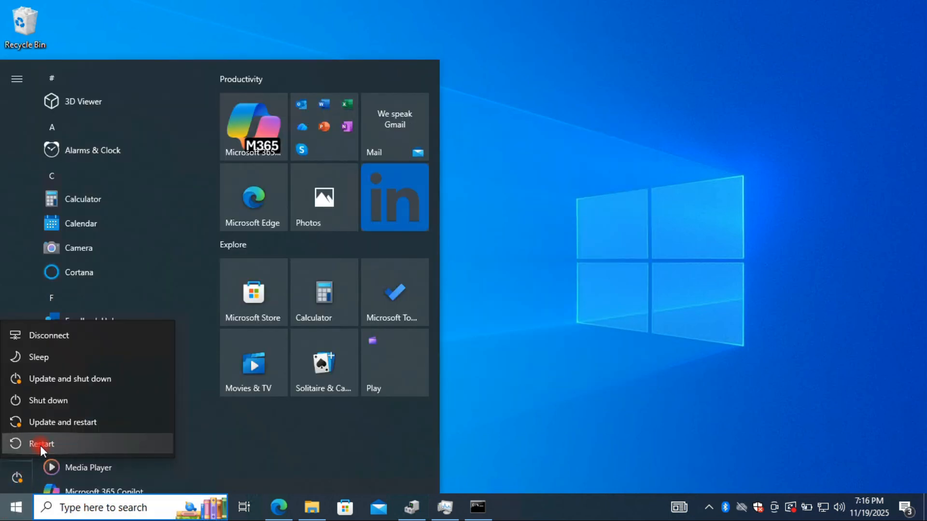
{"action": "left_click", "coordinate": [65, 441]}
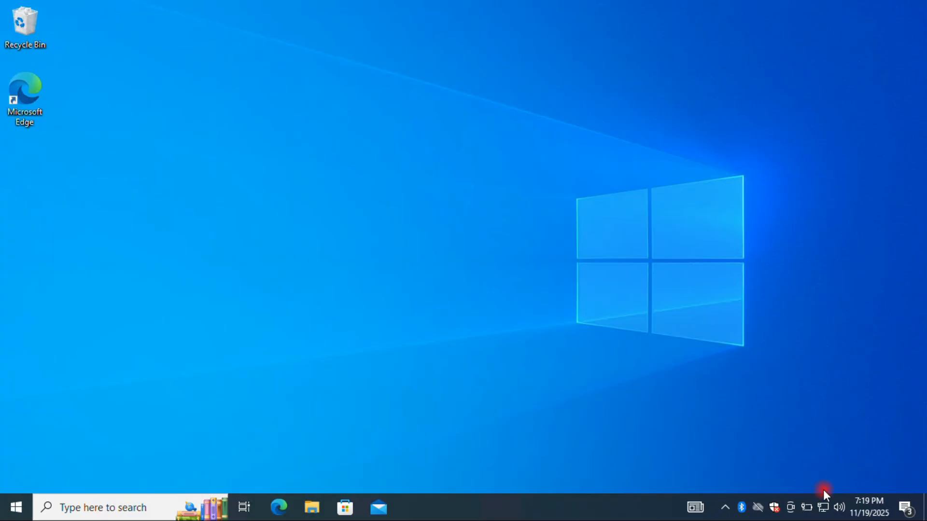
Check the list of available Wi-Fi networks down to its end, then close it
{"action": "left_click", "coordinate": [824, 508]}
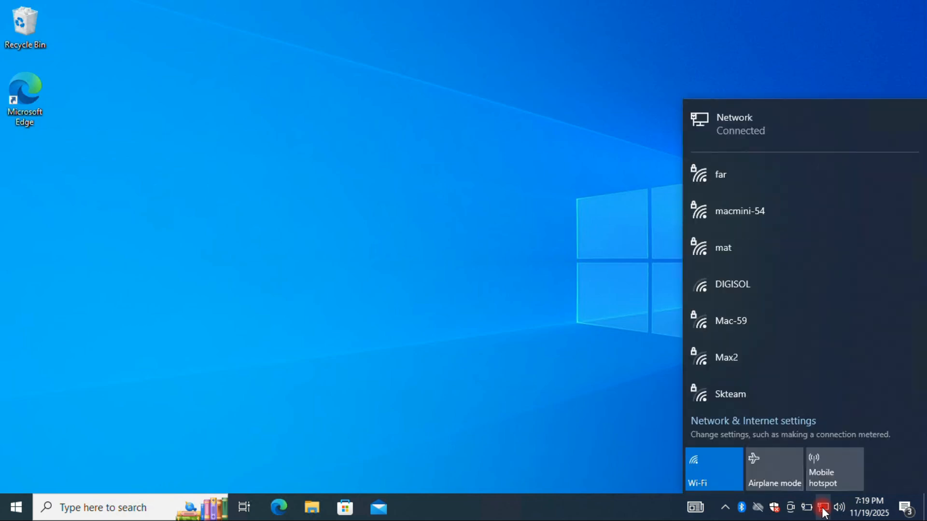
{"action": "scroll", "coordinate": [786, 329], "scroll_direction": "down", "scroll_amount": 10}
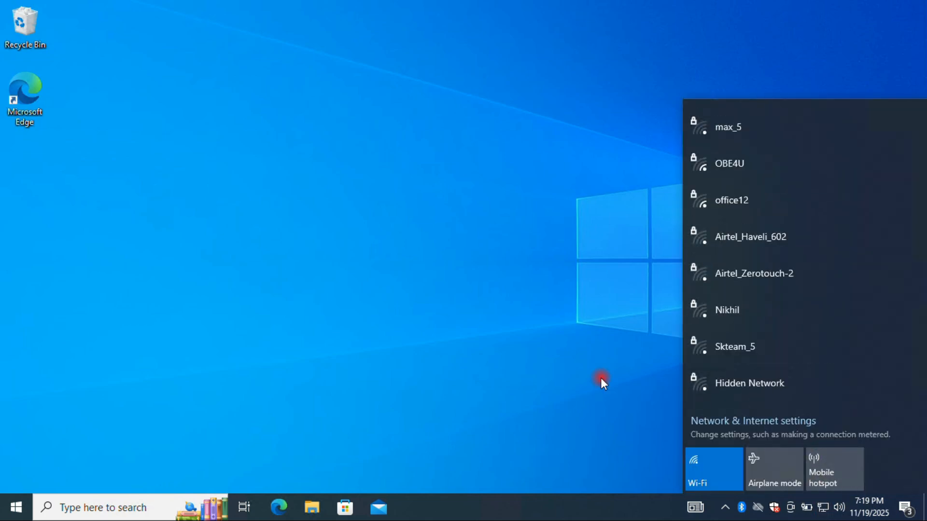
{"action": "left_click", "coordinate": [601, 380]}
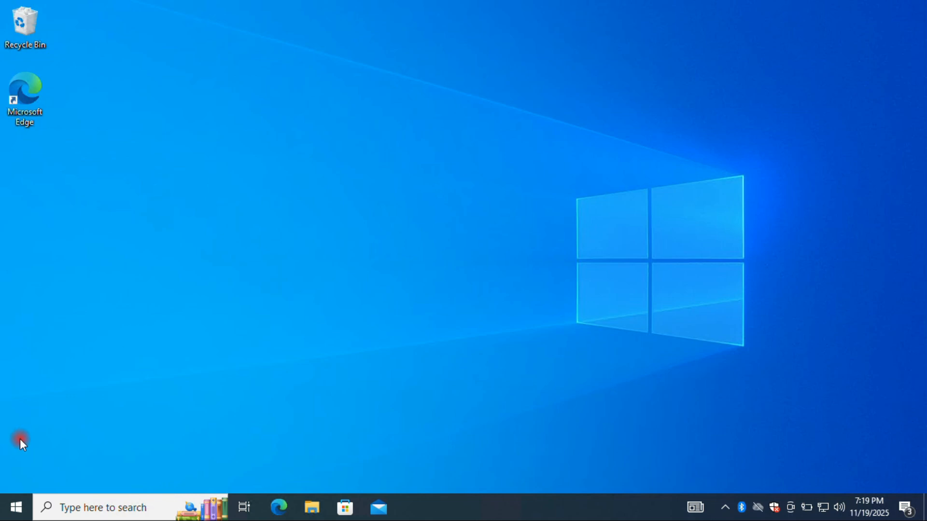